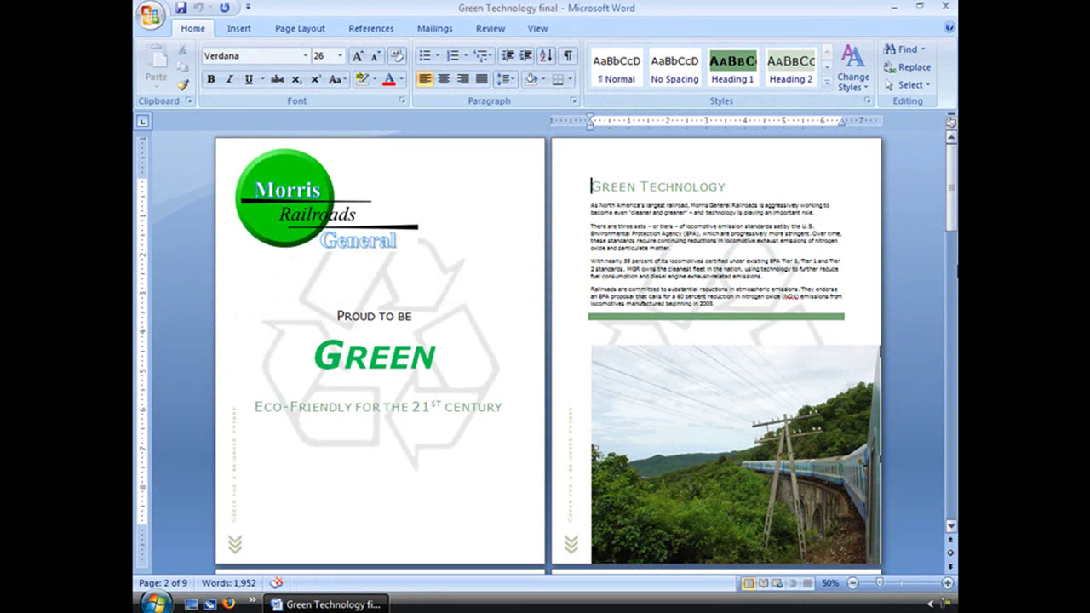
Step: With the Insert ribbon showing, place the cursor just before the Green Technology heading on page 2
click(237, 30)
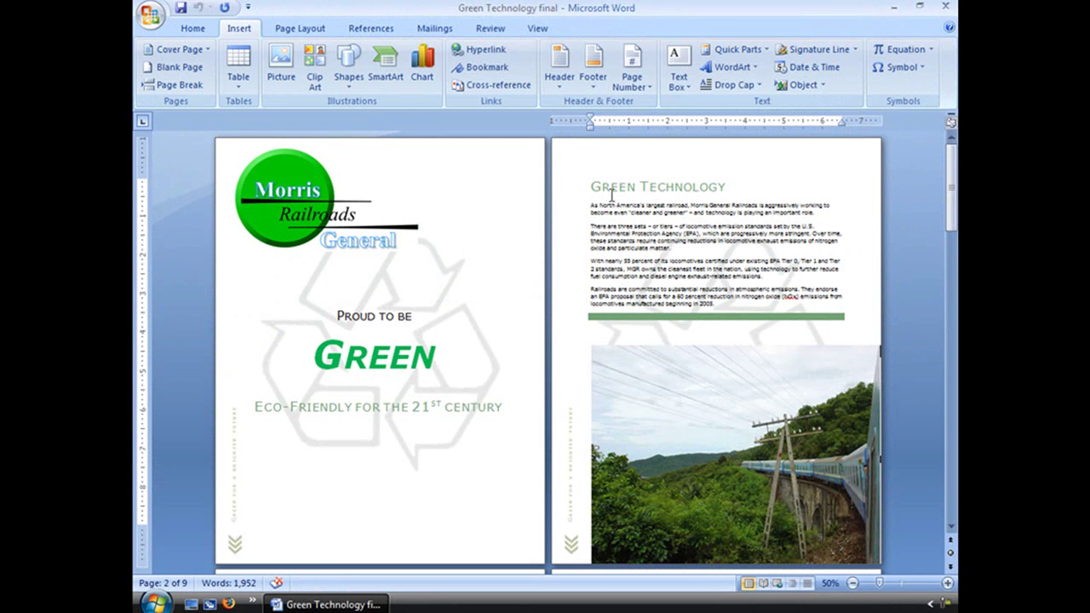
click(592, 187)
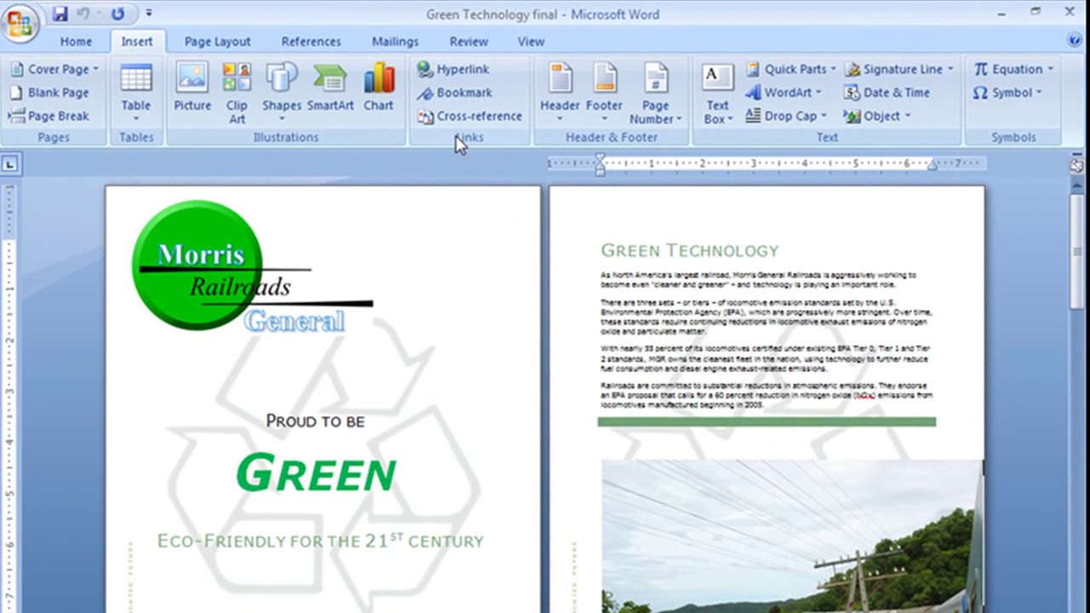
Step: Add a Green_Technology bookmark at the heading, replacing the space in the name with an underscore
click(457, 93)
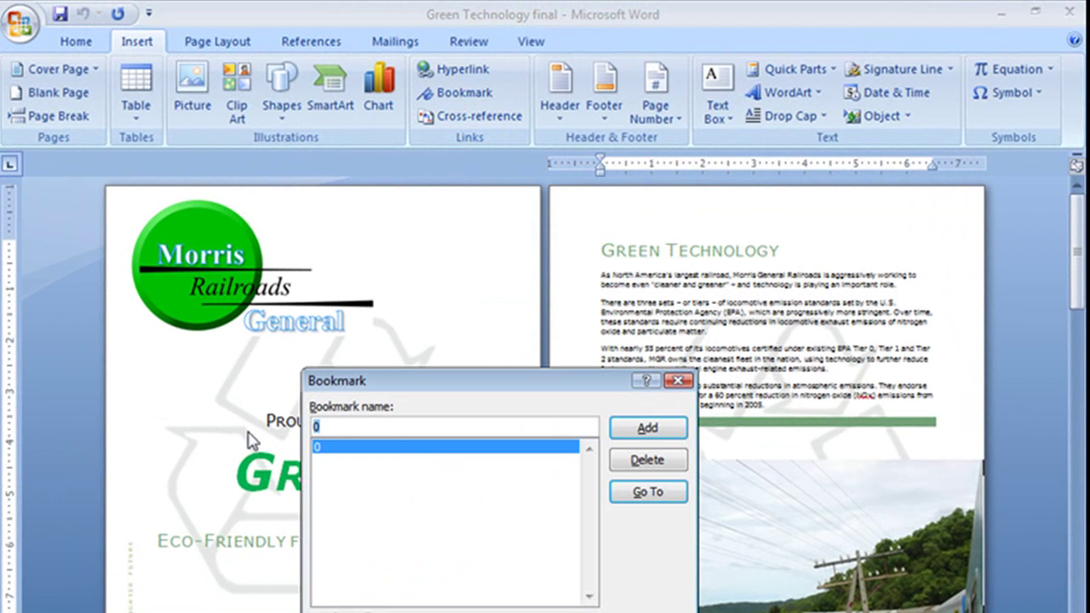
text(Green Technology)
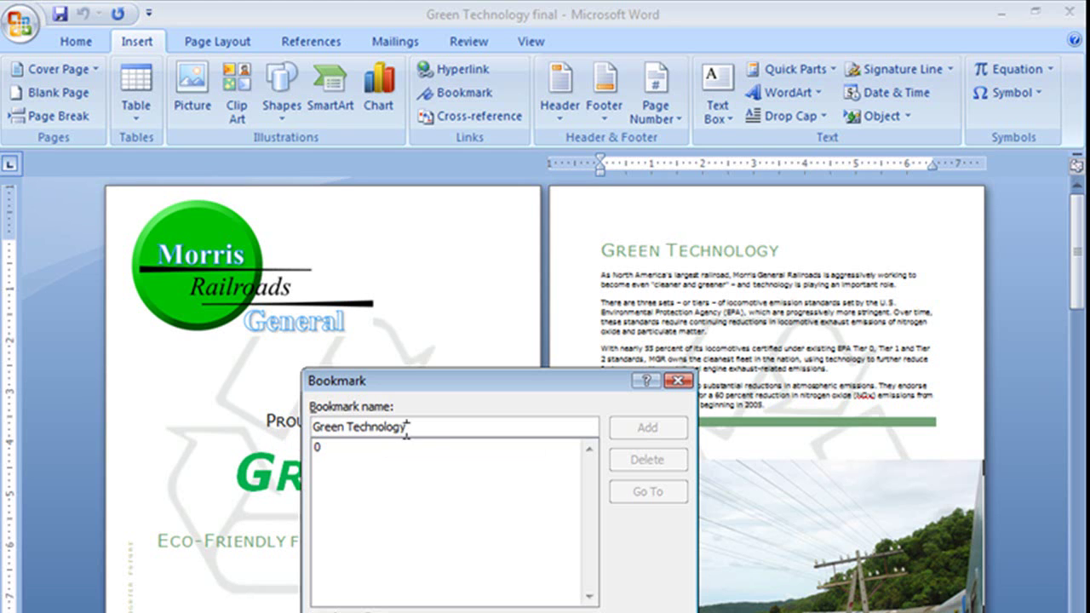
double_click(450, 421)
click(431, 425)
click(346, 426)
key(BackSpace)
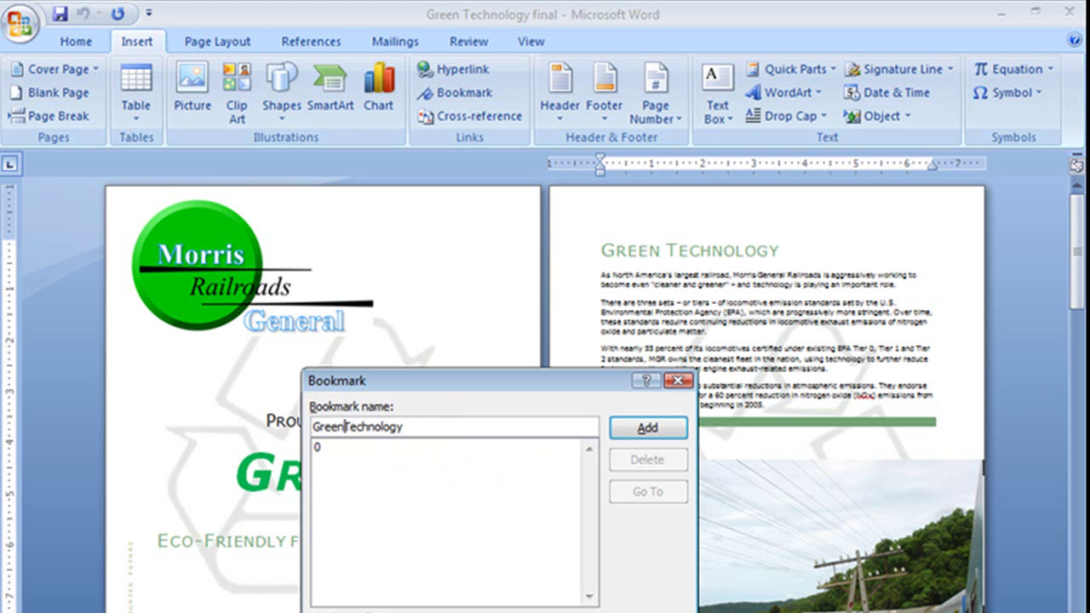
text(_)
click(648, 429)
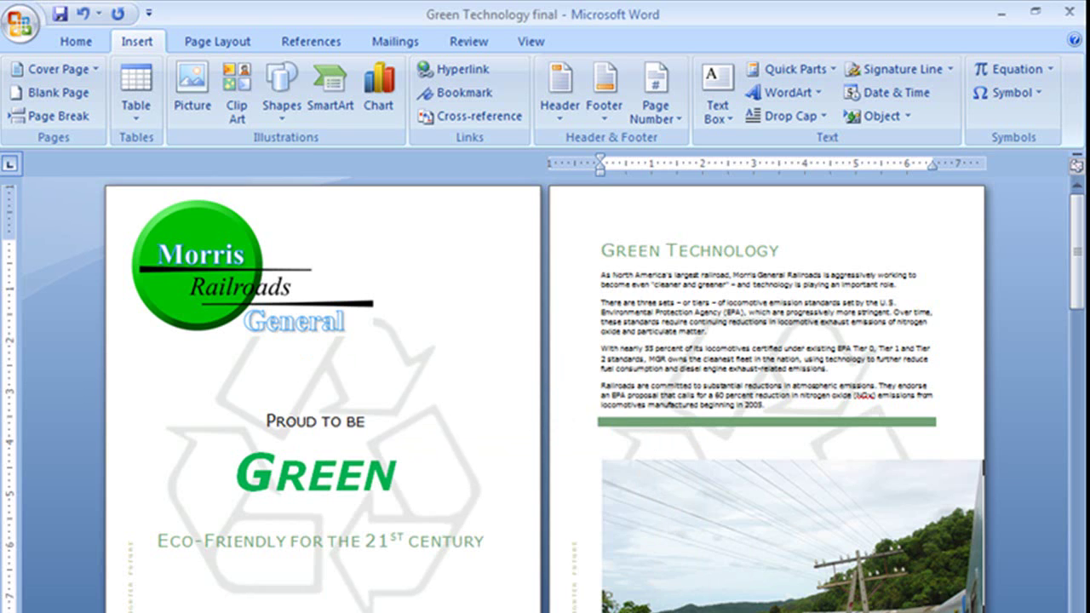
Step: At the top of page 3, bookmark the Green Across North America heading as Green_America
key(ctrl+Page_Down)
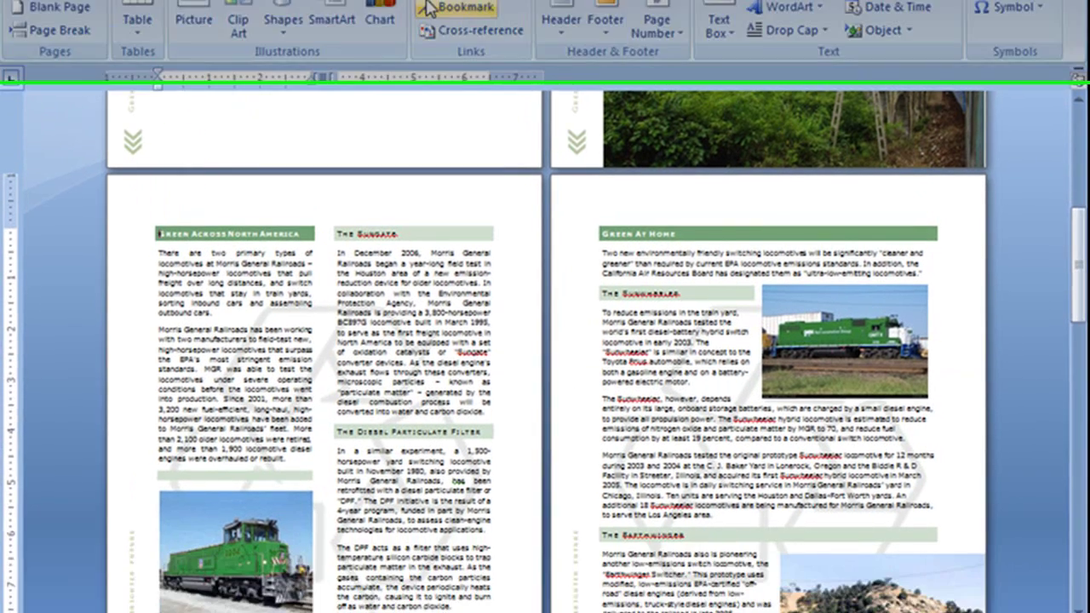
click(456, 92)
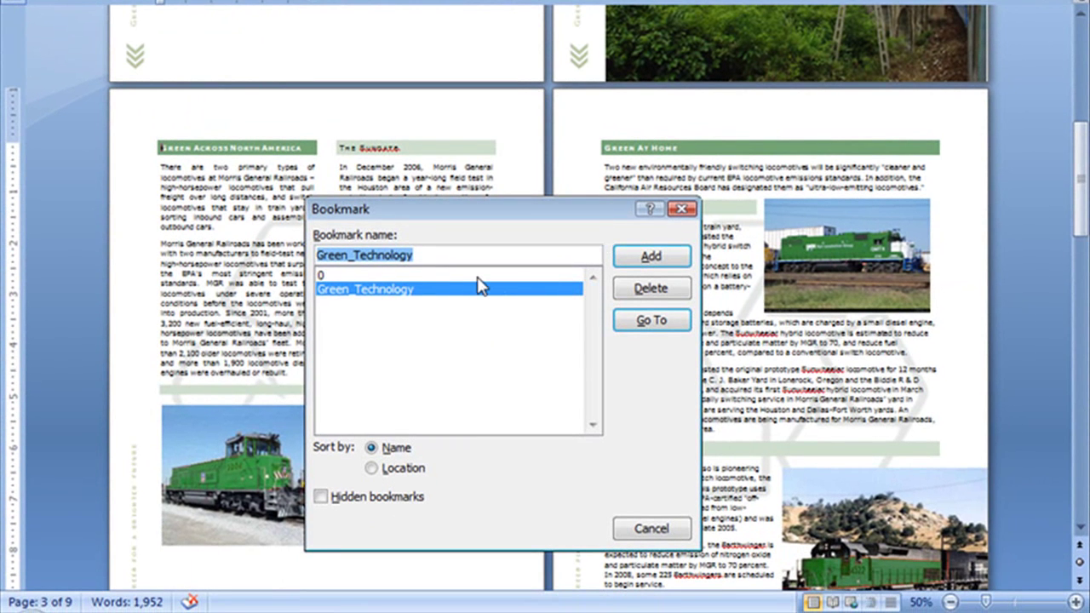
text(Green)
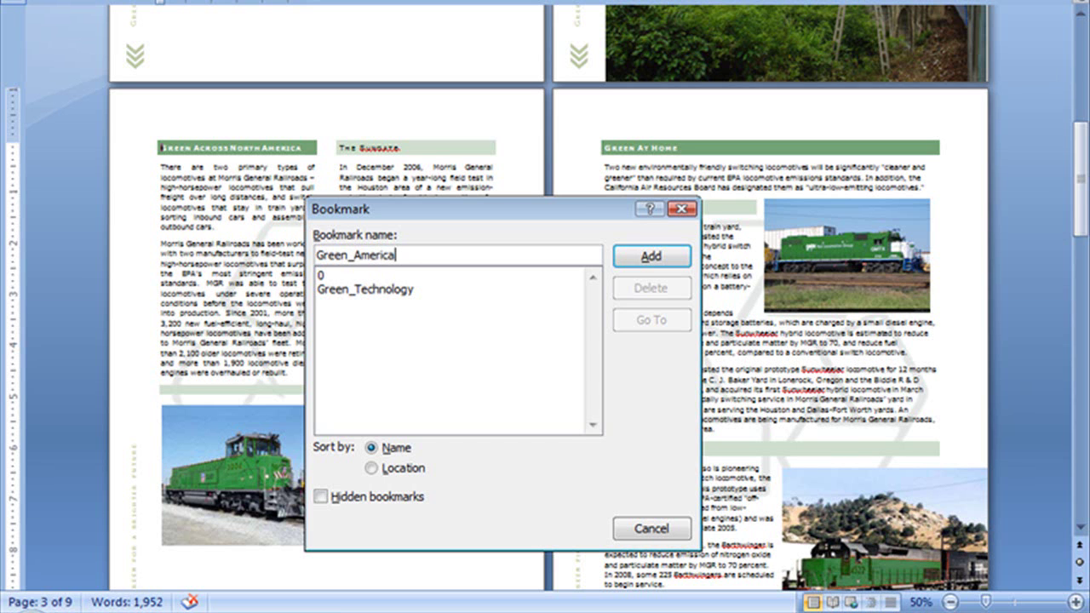
click(650, 265)
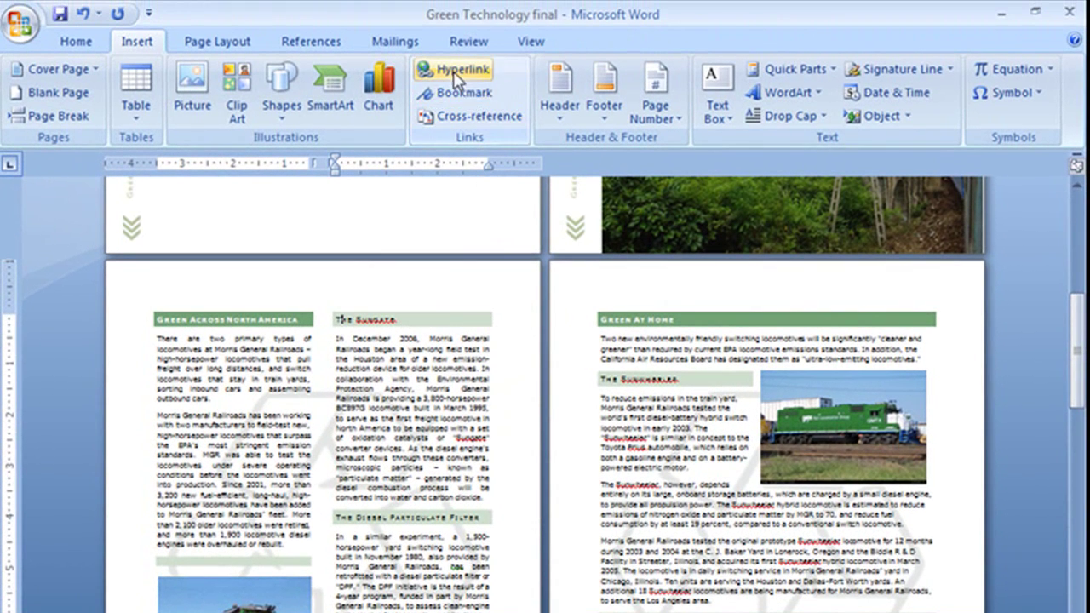
Step: Add a bookmark named Sungate at The Sungate heading
click(459, 92)
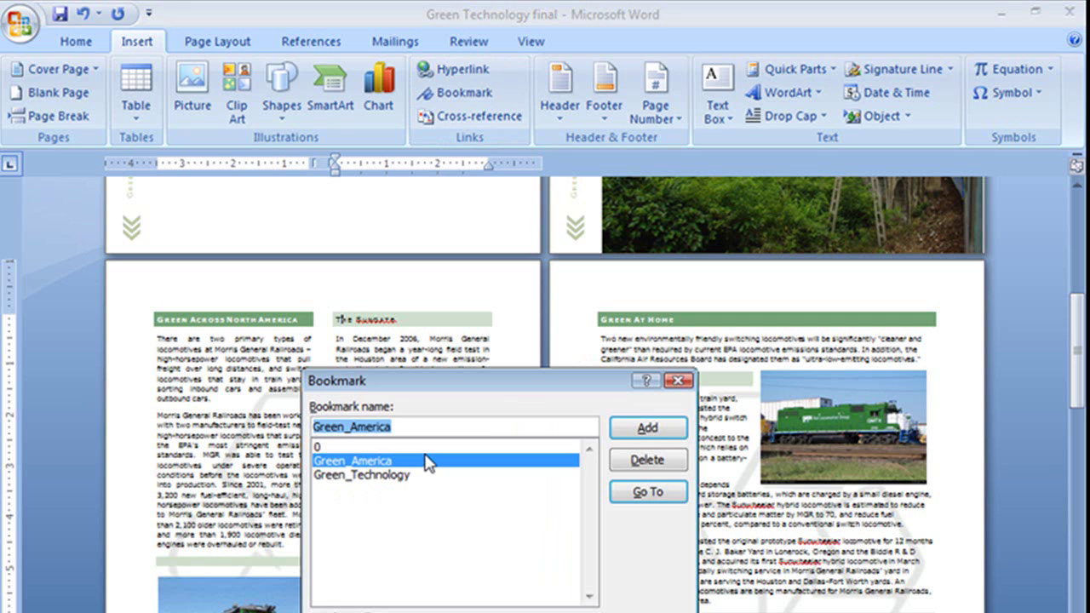
text(Sun)
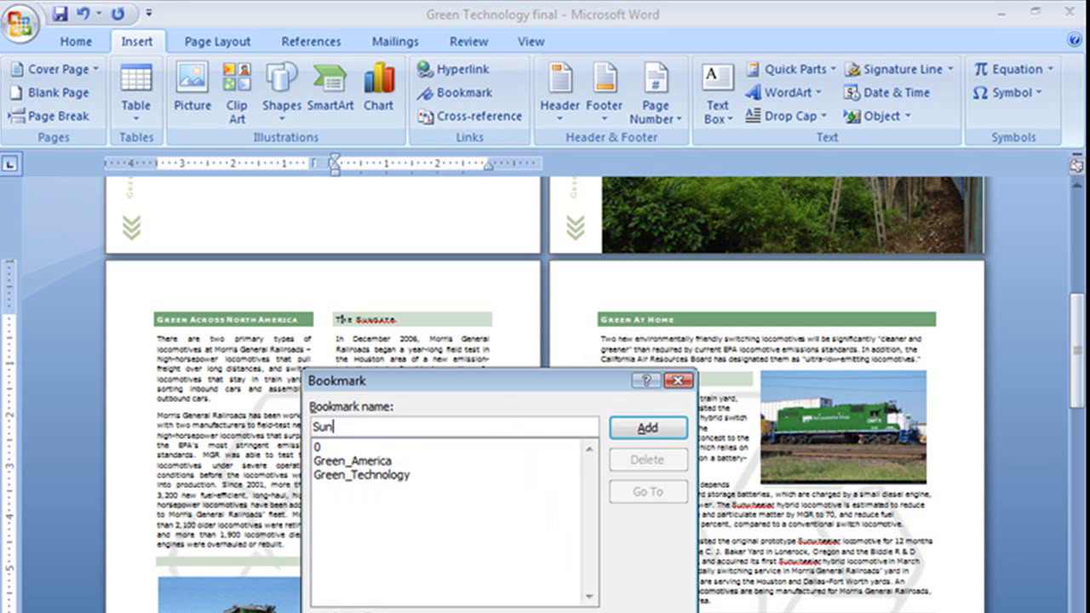
text(gate)
click(649, 428)
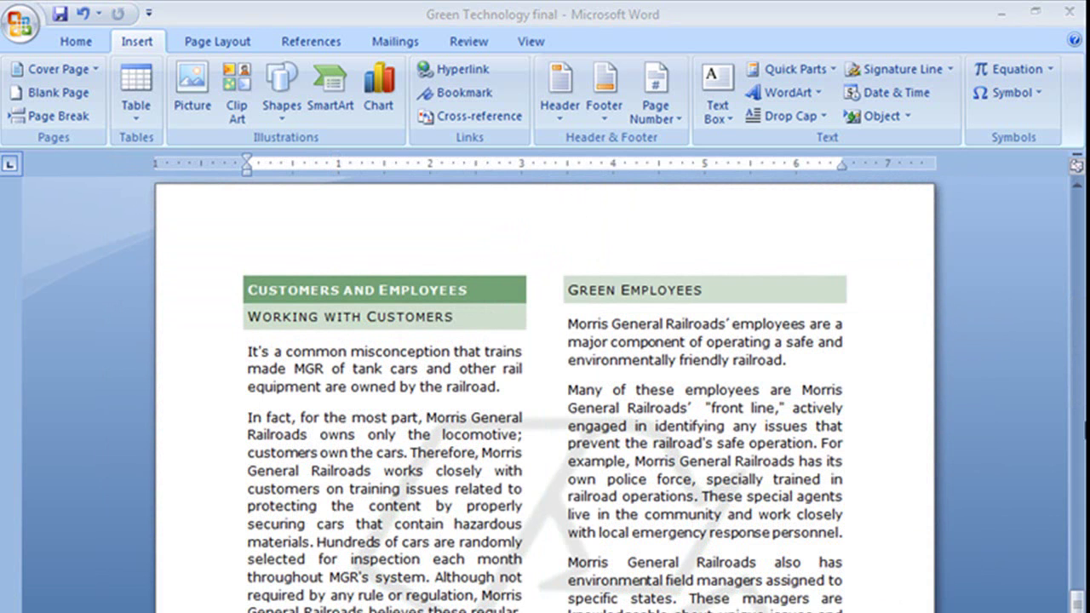
Step: Bookmark the Green Employees heading with the name Employees
click(622, 290)
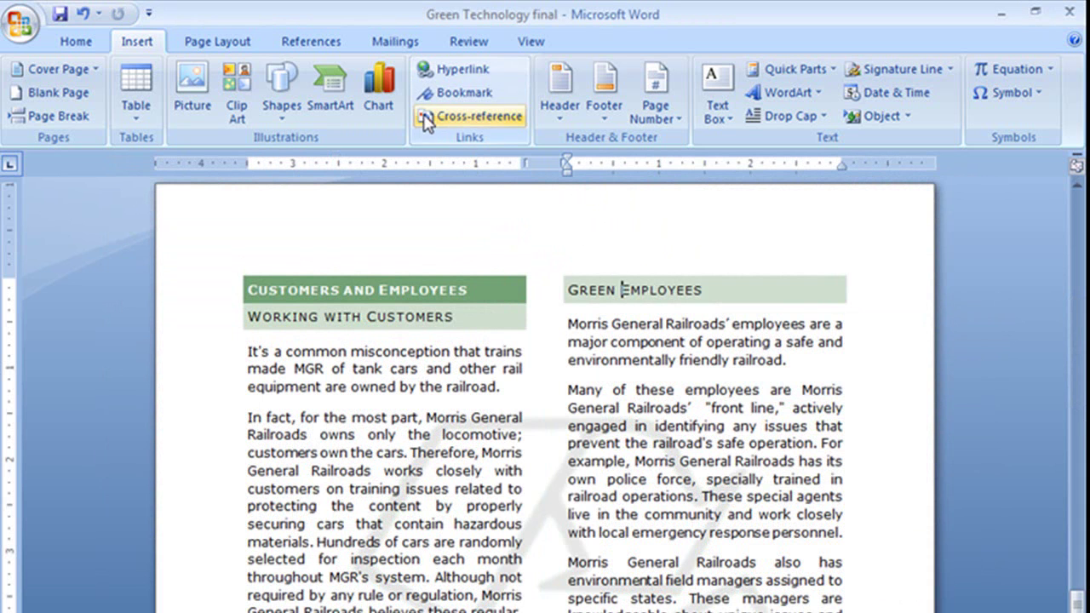
click(456, 93)
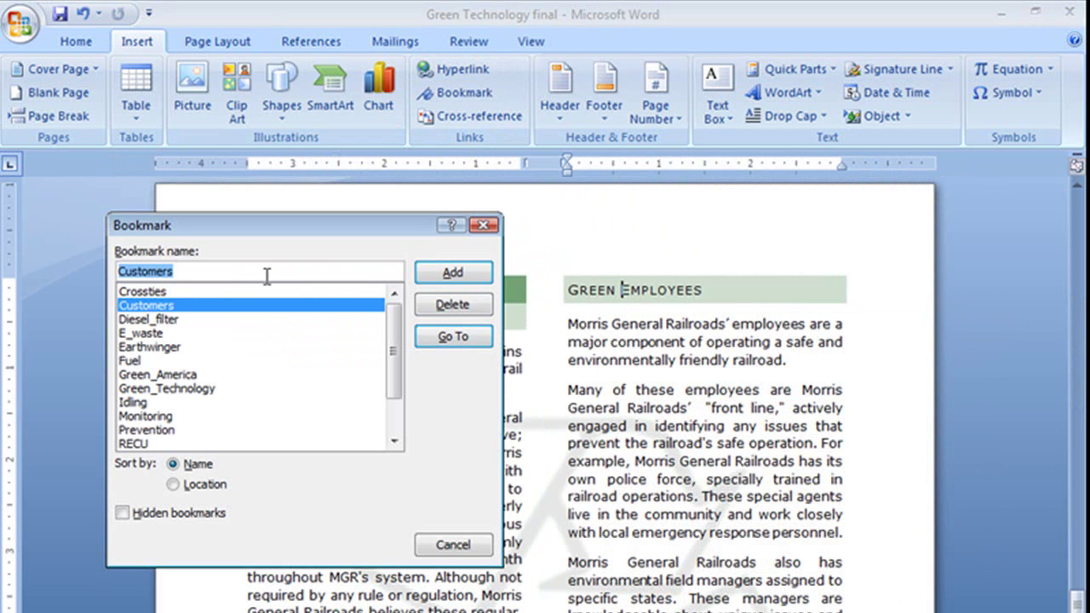
text(Employees)
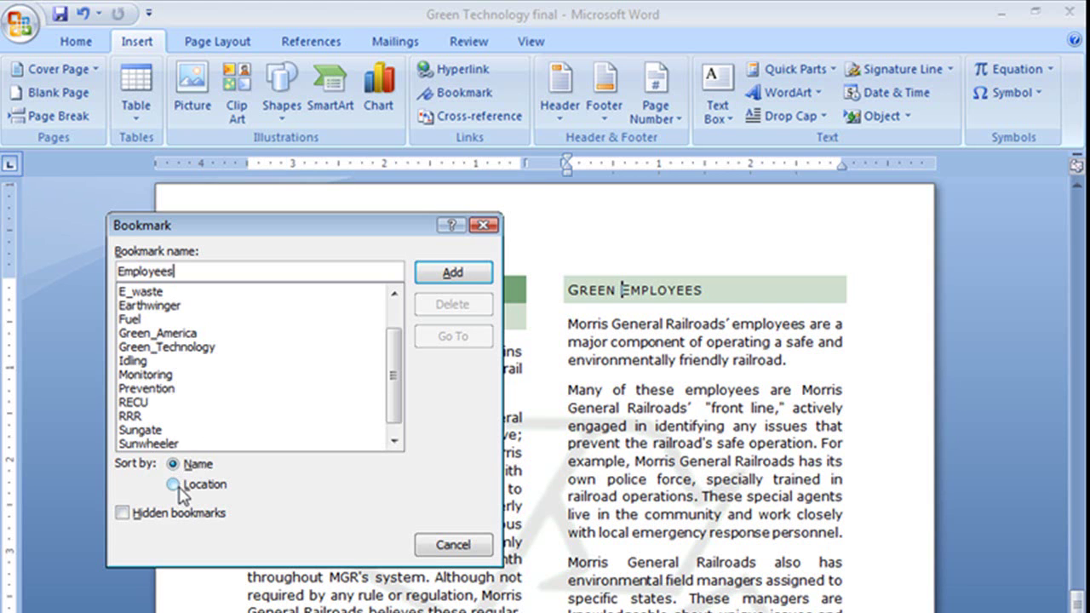
click(454, 274)
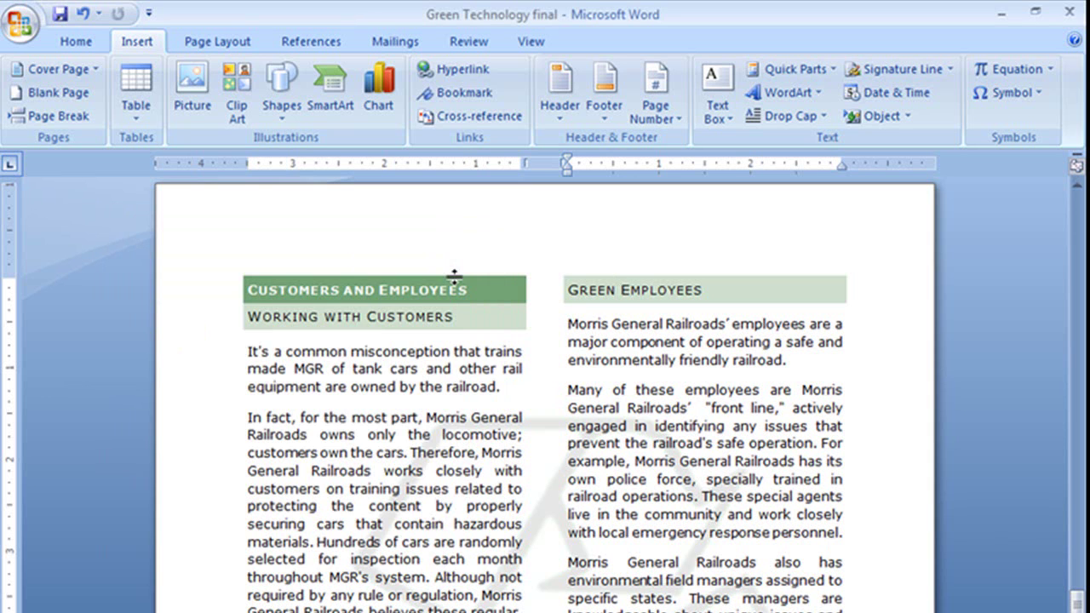
Step: Sort the bookmark list by location and jump to the Wastewater bookmark
click(456, 92)
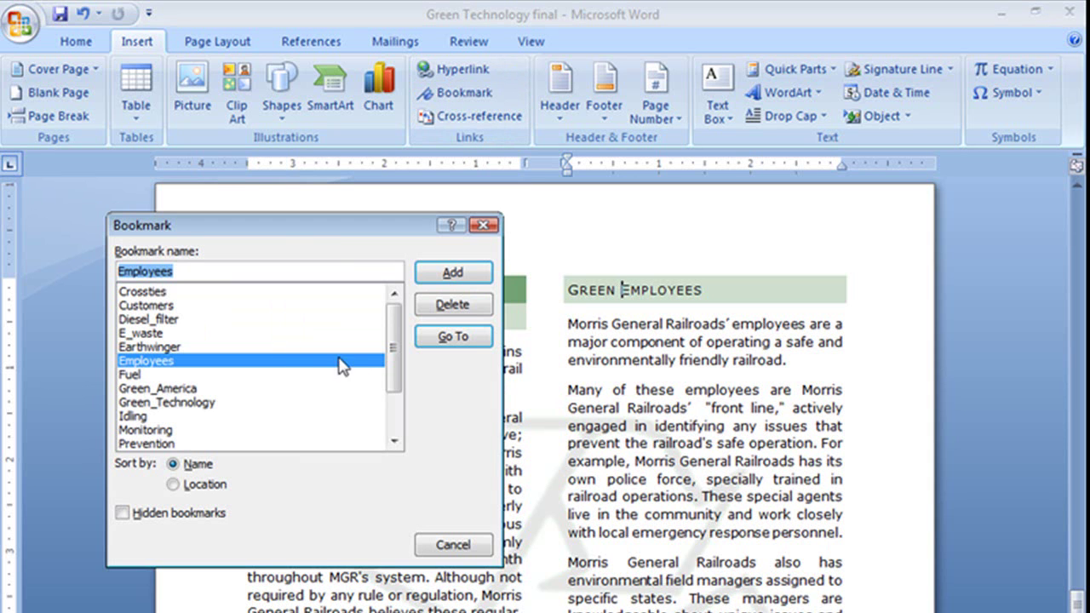
scroll(395, 366, down, 1)
scroll(394, 366, up, 1)
click(189, 484)
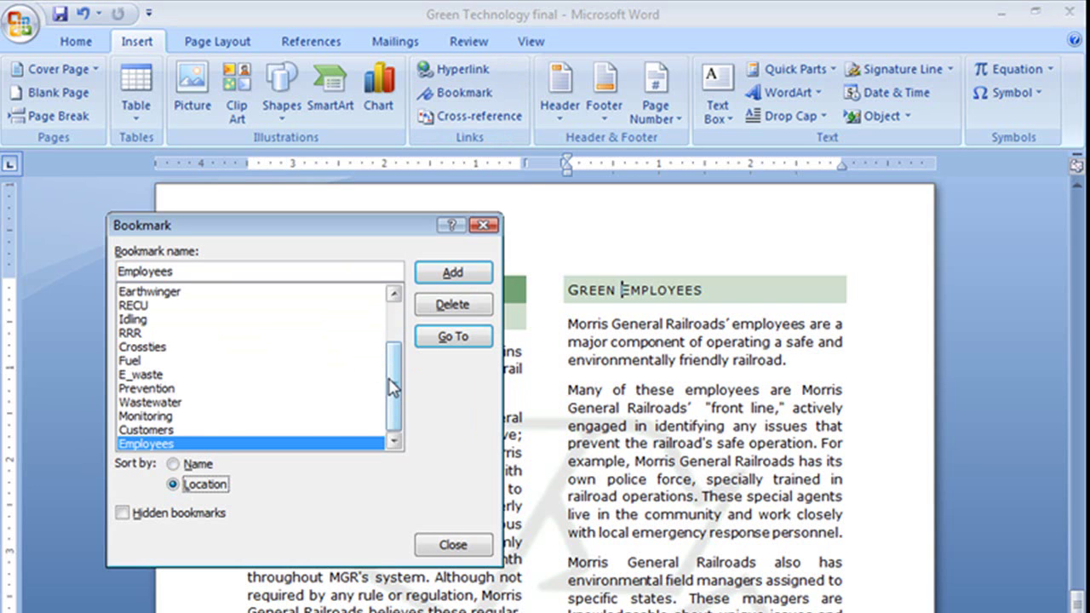
mouse_move(394, 390)
mouse_down()
mouse_move(395, 365)
mouse_move(395, 389)
mouse_up()
click(162, 403)
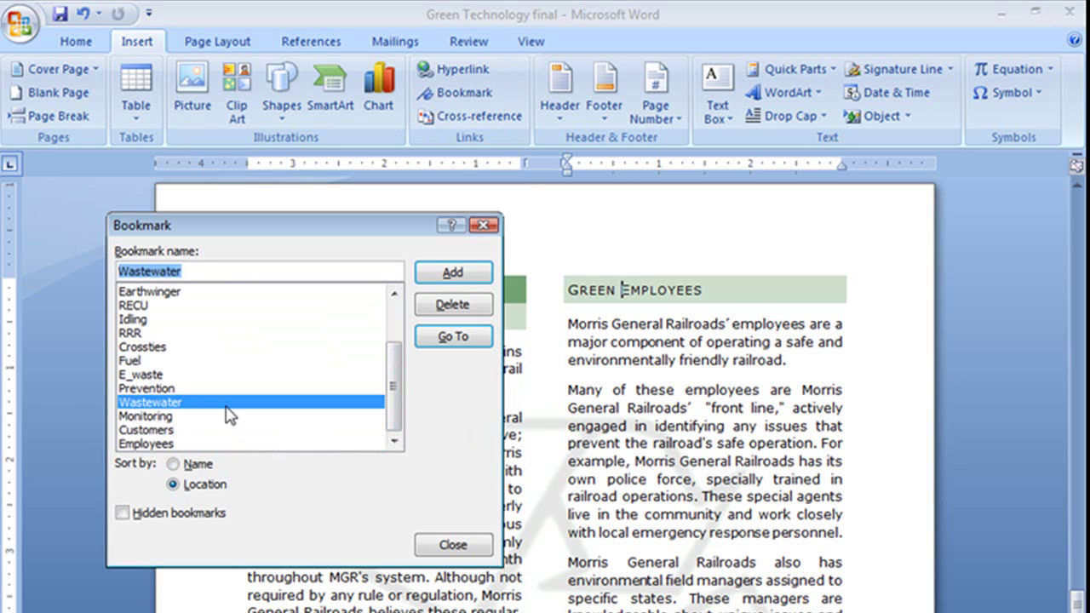
click(453, 340)
click(441, 543)
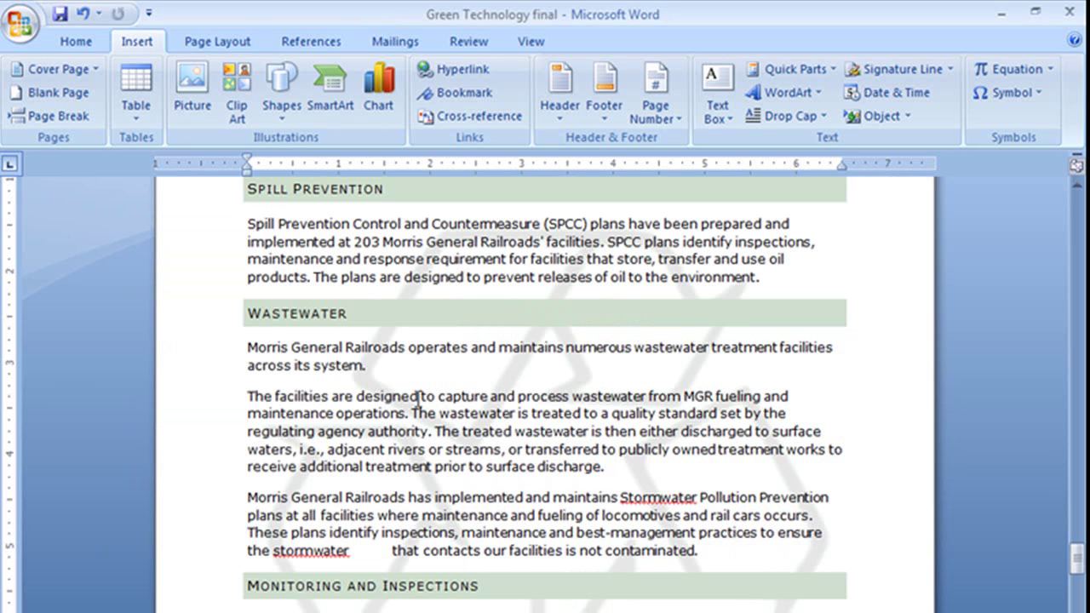
Step: Jump to the RRR bookmark's Reduce, Recycle, Renew section and close the Bookmark dialog
click(446, 96)
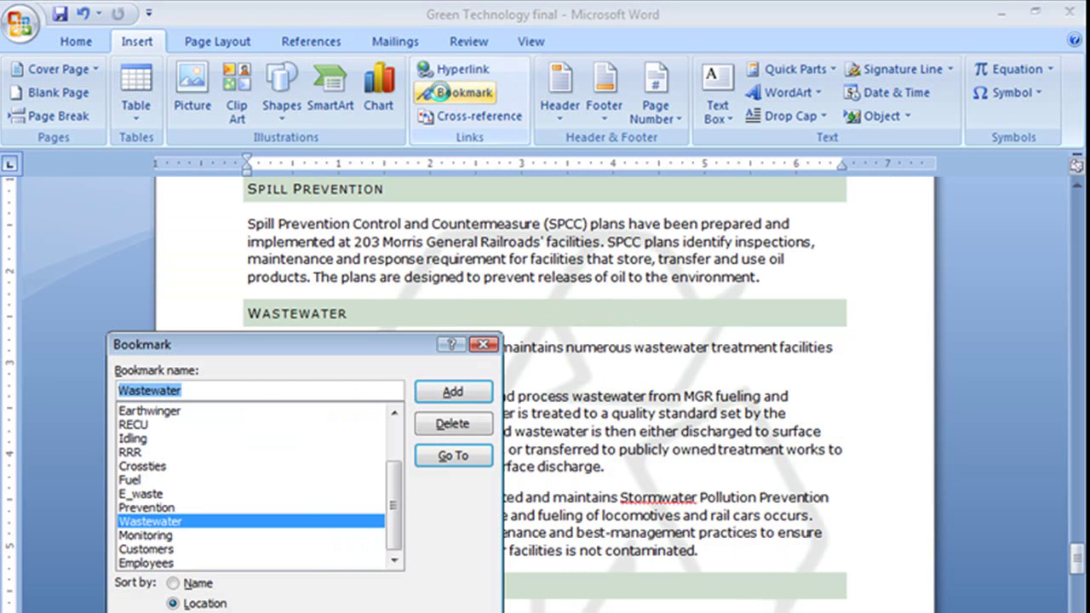
click(136, 452)
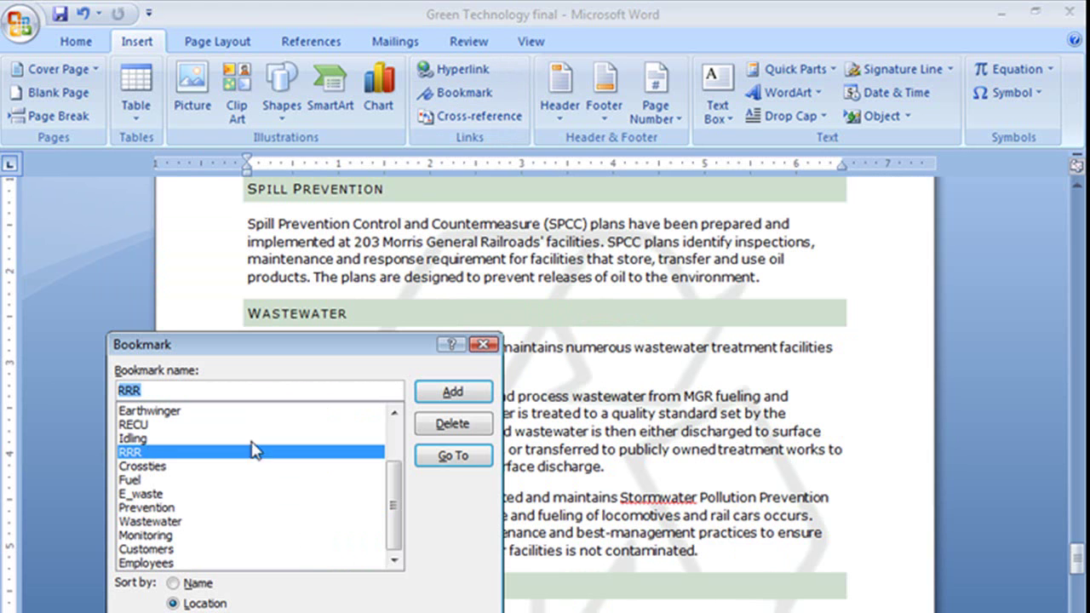
click(449, 460)
key(Escape)
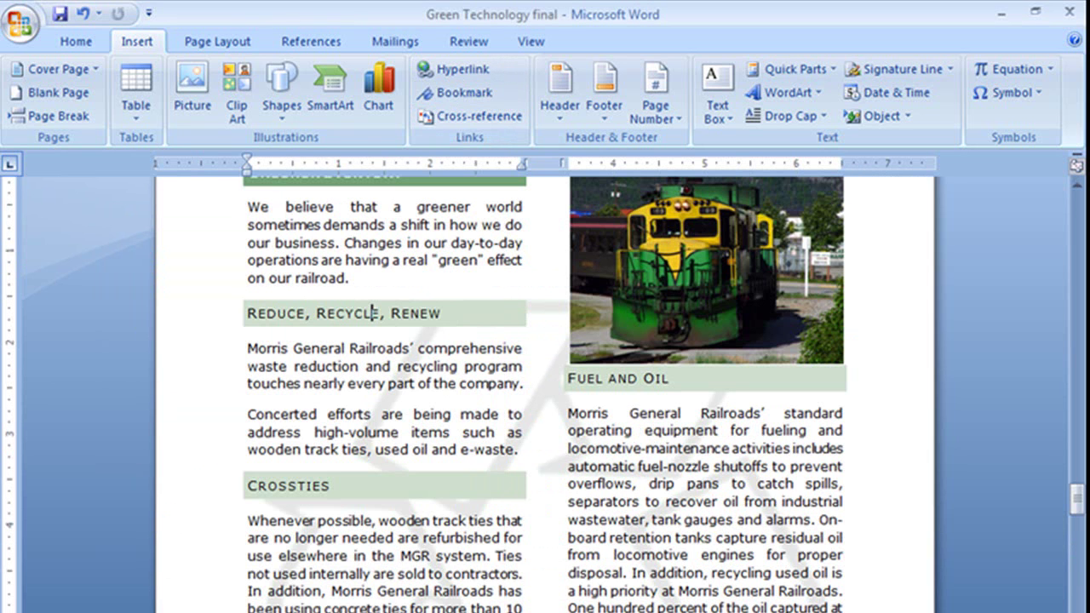
Step: Through Find and Replace's Go To tab, jump to the Employees bookmark and close the dialog
click(78, 48)
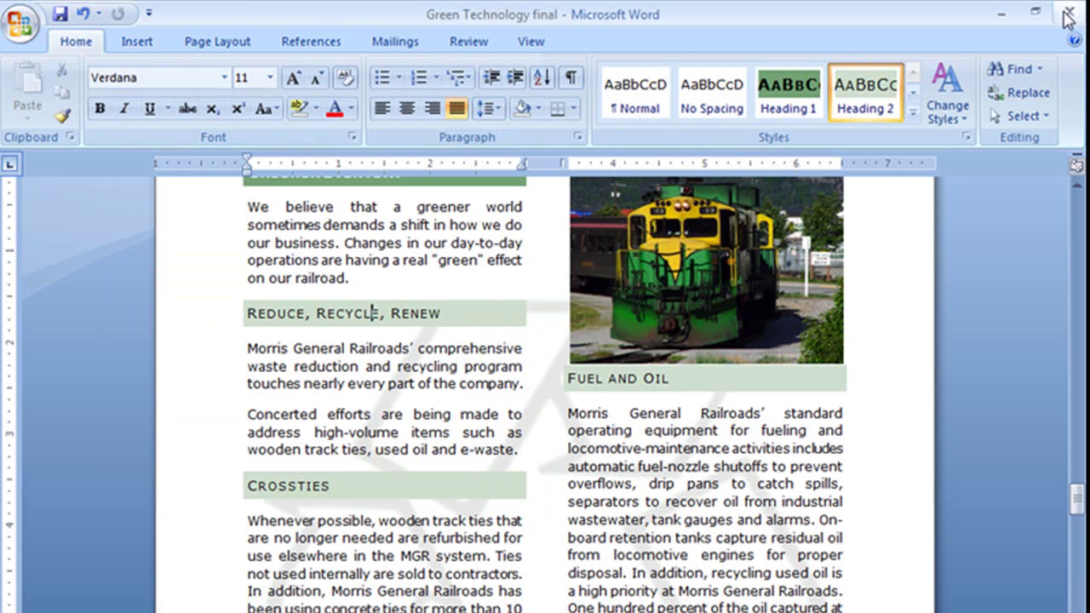
click(1015, 72)
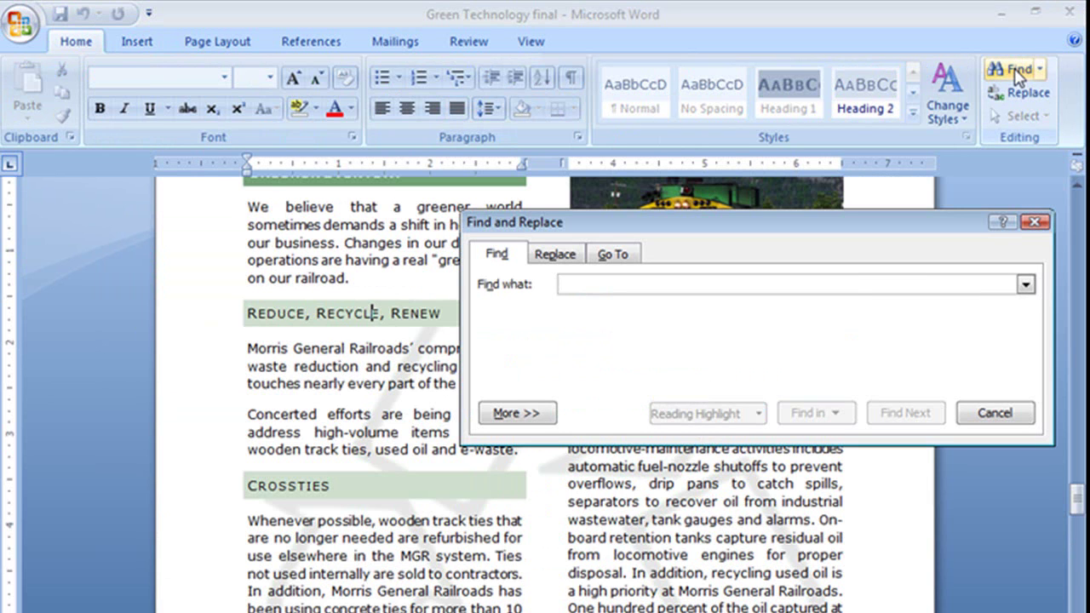
click(618, 254)
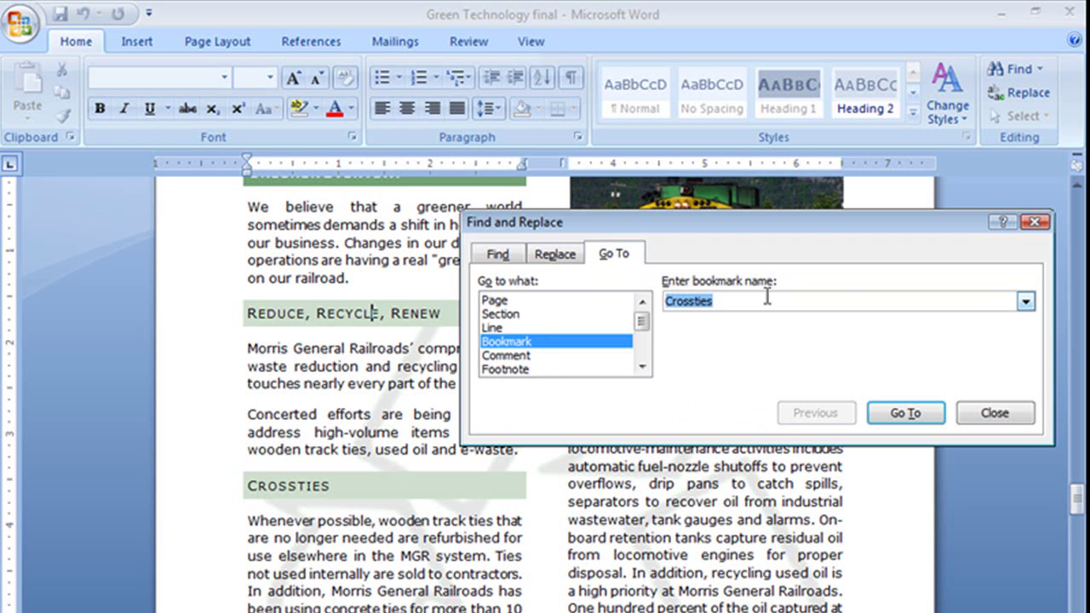
click(1026, 301)
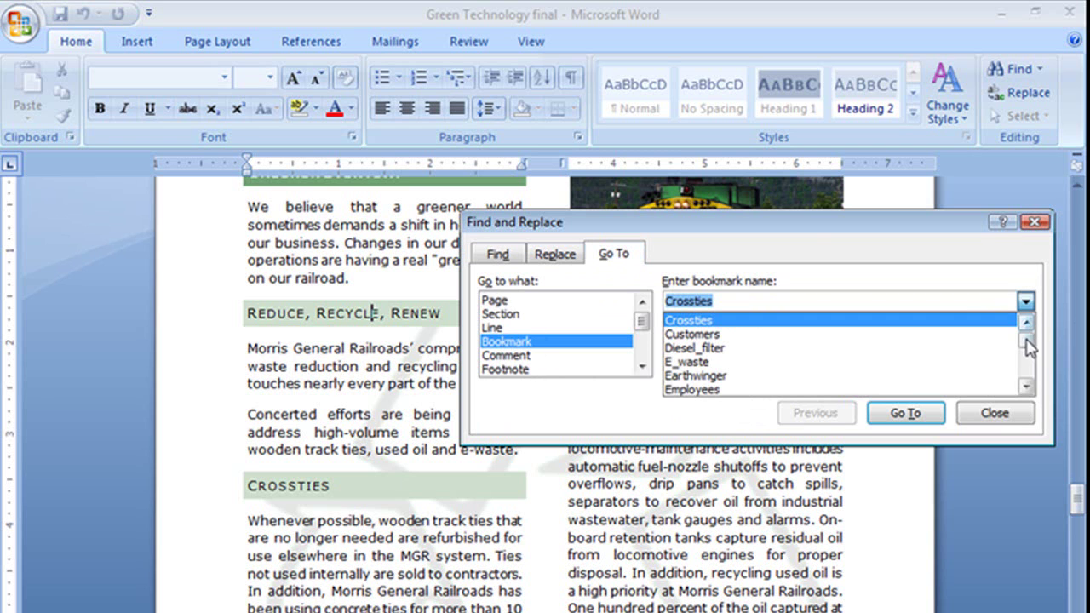
mouse_move(1027, 340)
mouse_down()
mouse_move(1028, 385)
mouse_move(1027, 352)
mouse_up()
click(711, 320)
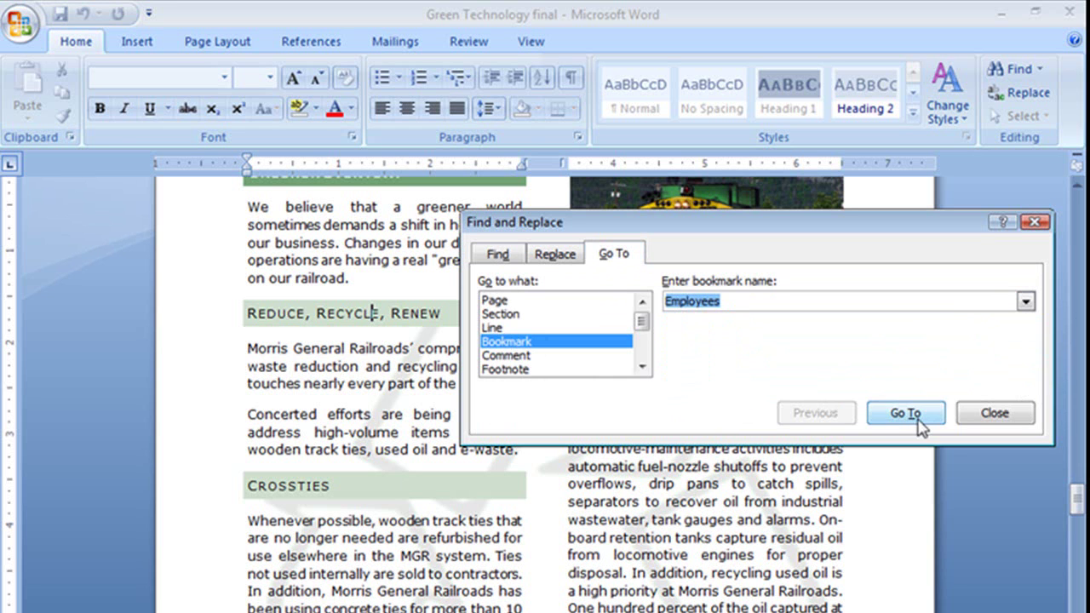
click(908, 415)
click(994, 412)
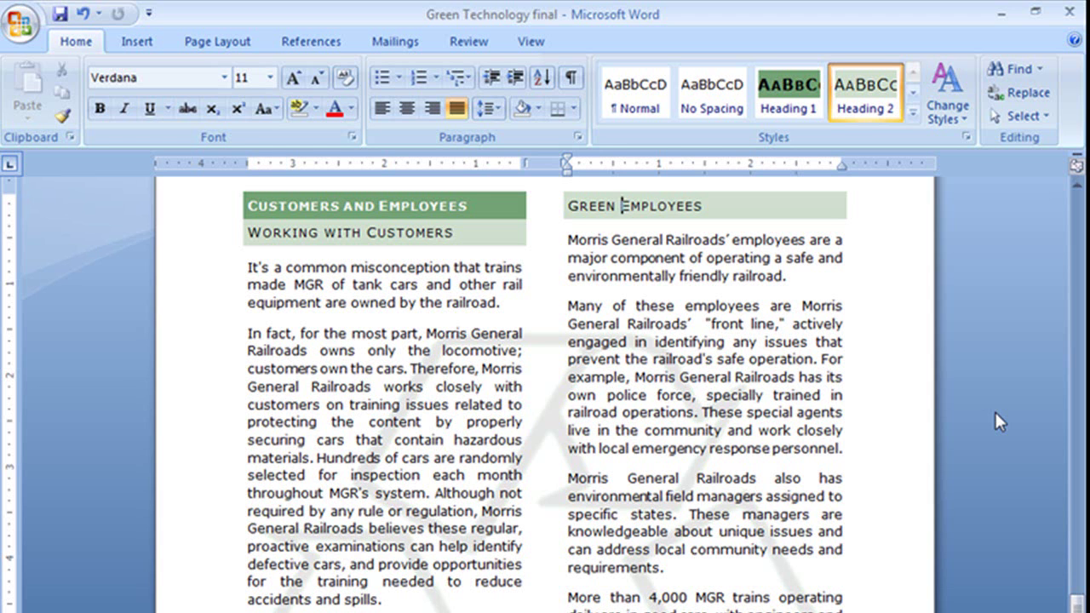
Step: Use Ctrl+G to jump to the Green_Technology bookmark, then close the Go To dialog
key(ctrl+g)
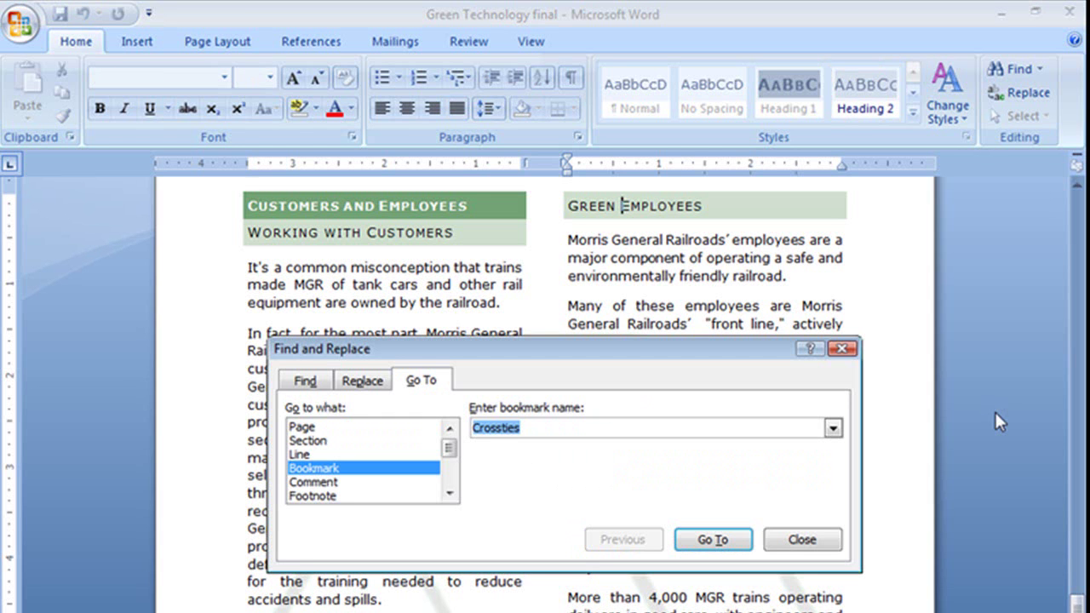
click(833, 428)
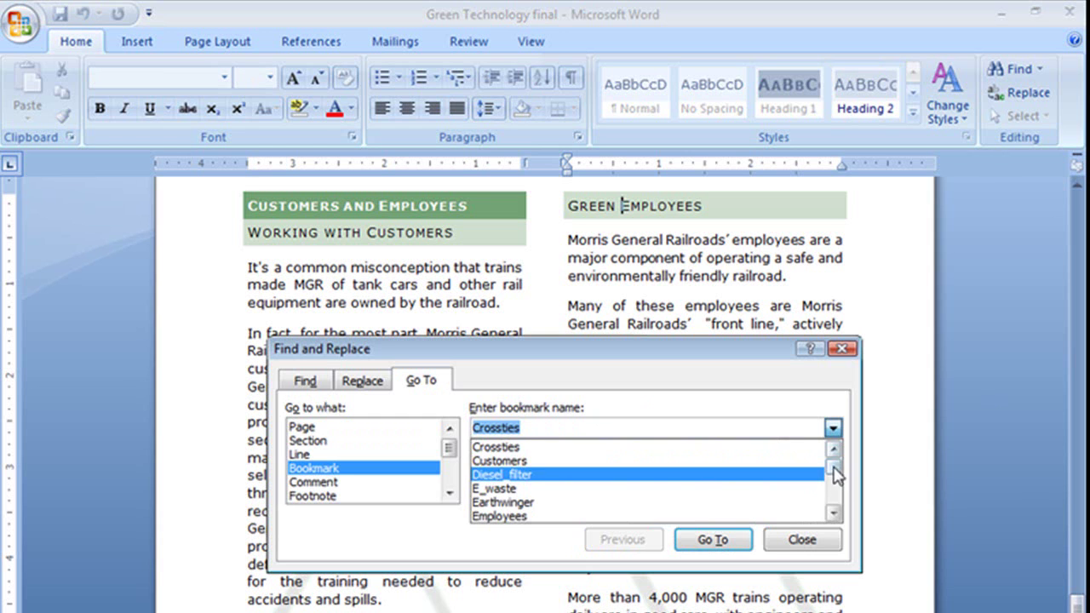
click(833, 513)
click(832, 513)
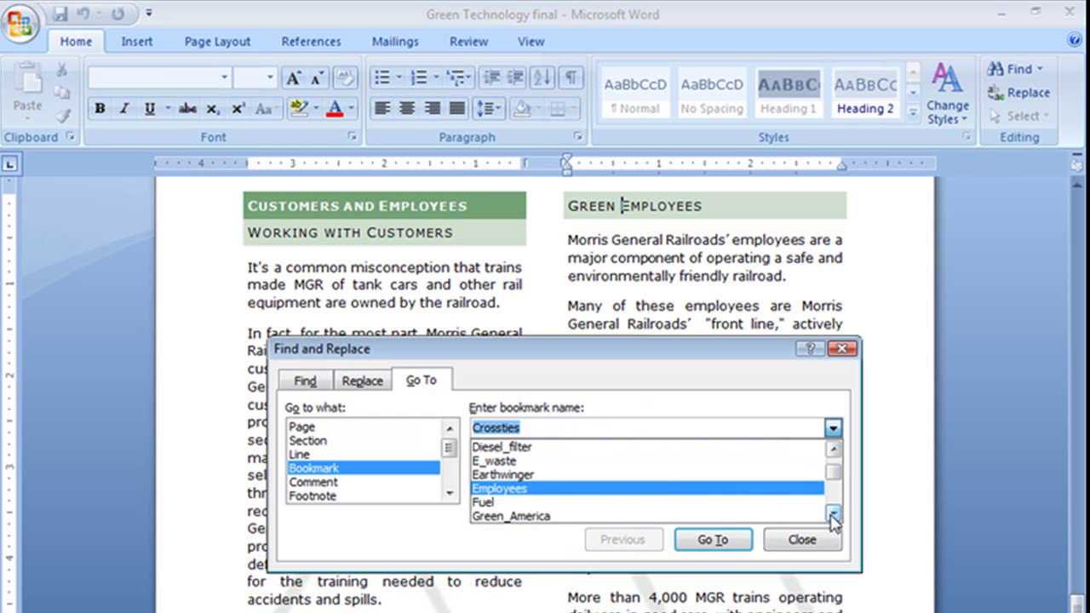
click(832, 514)
click(833, 513)
click(833, 514)
click(833, 513)
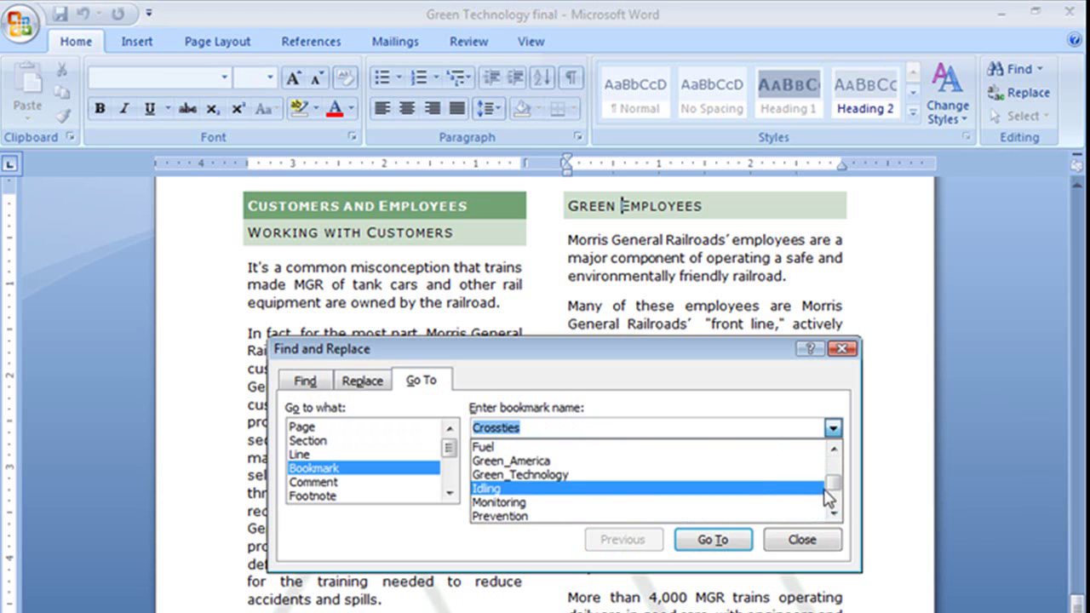
click(707, 476)
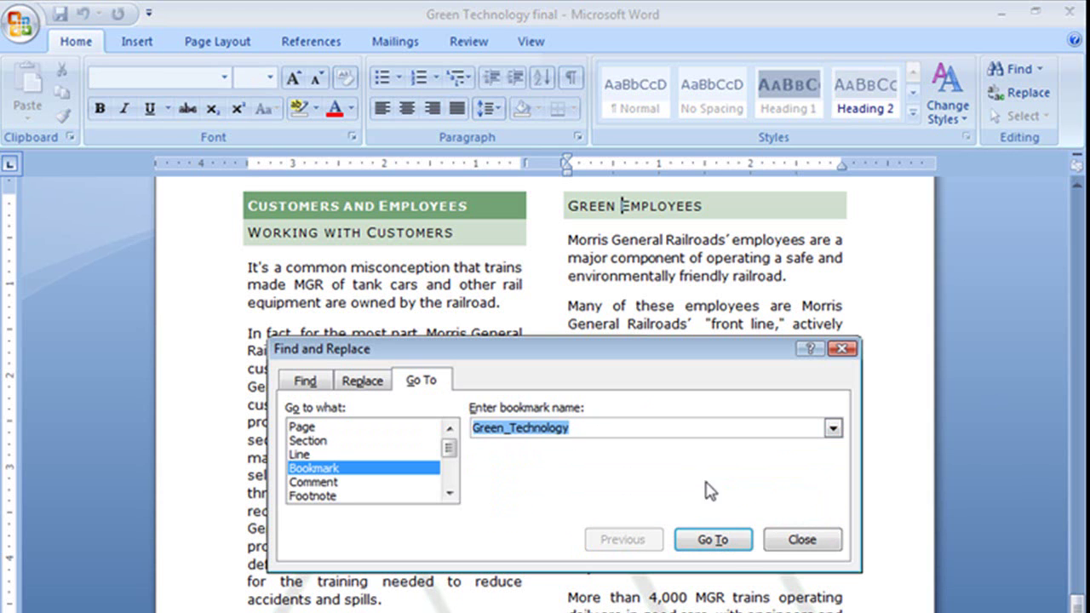
click(728, 544)
click(778, 544)
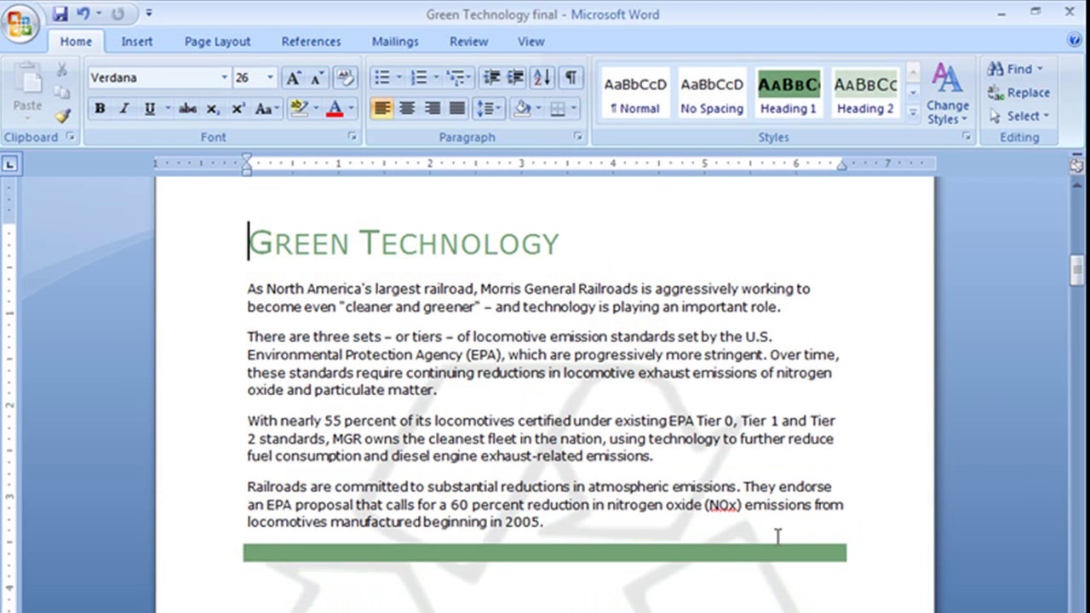
scroll(721, 414, up, 10)
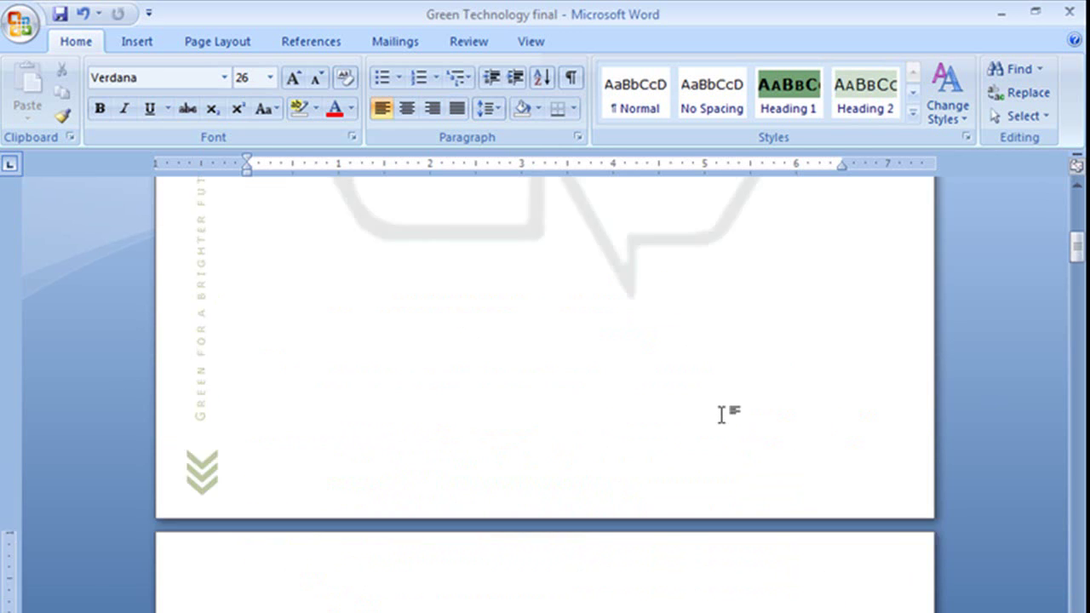
scroll(721, 414, up, 3)
scroll(721, 414, down, 12)
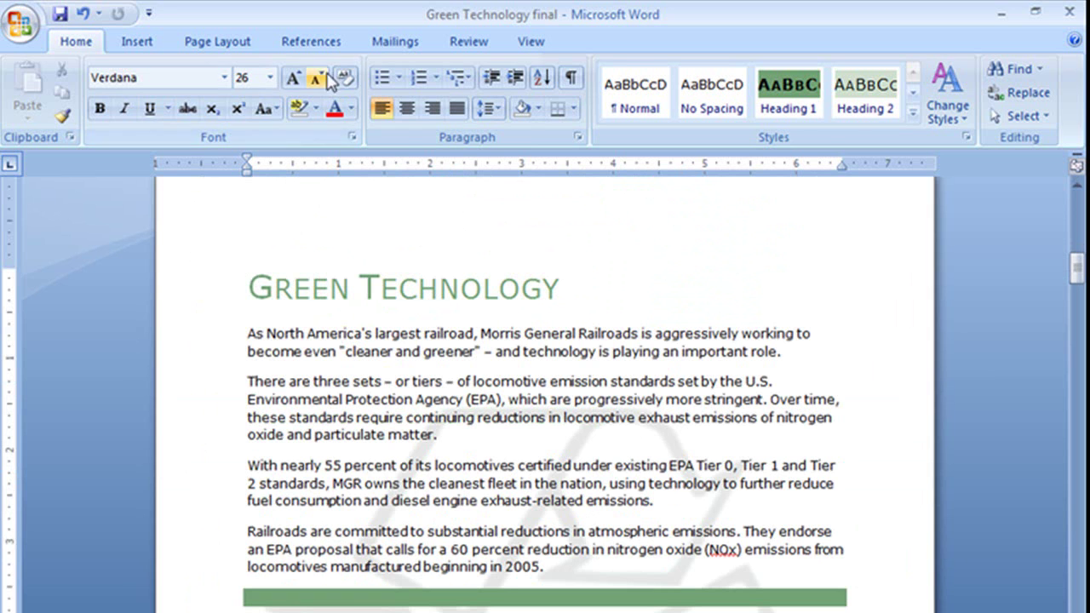
Step: Remove Green_Technology from the Bookmark dialog's list and close the dialog
click(137, 41)
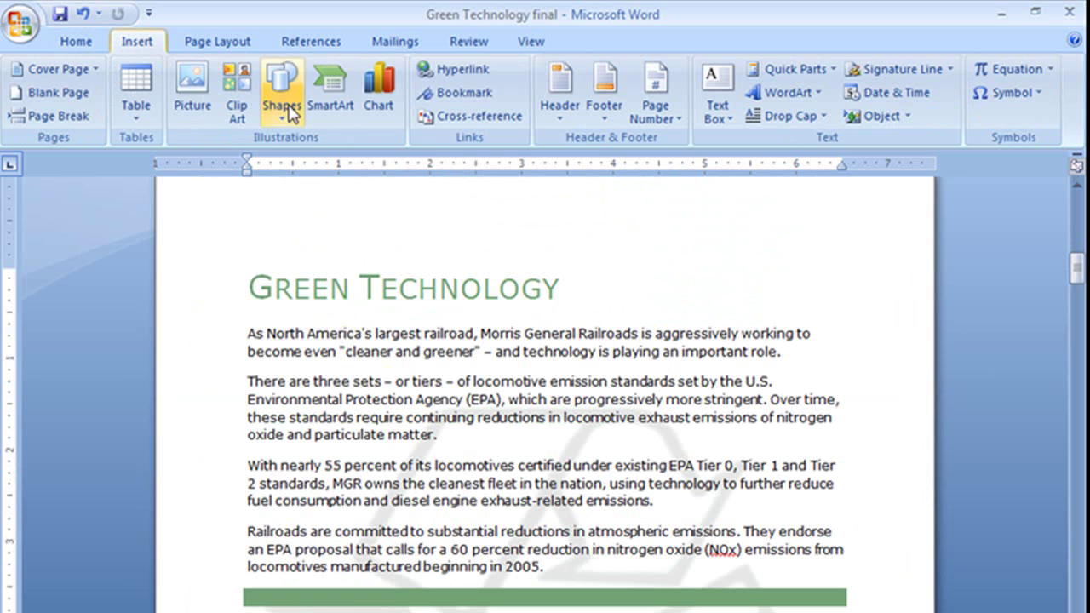
click(464, 95)
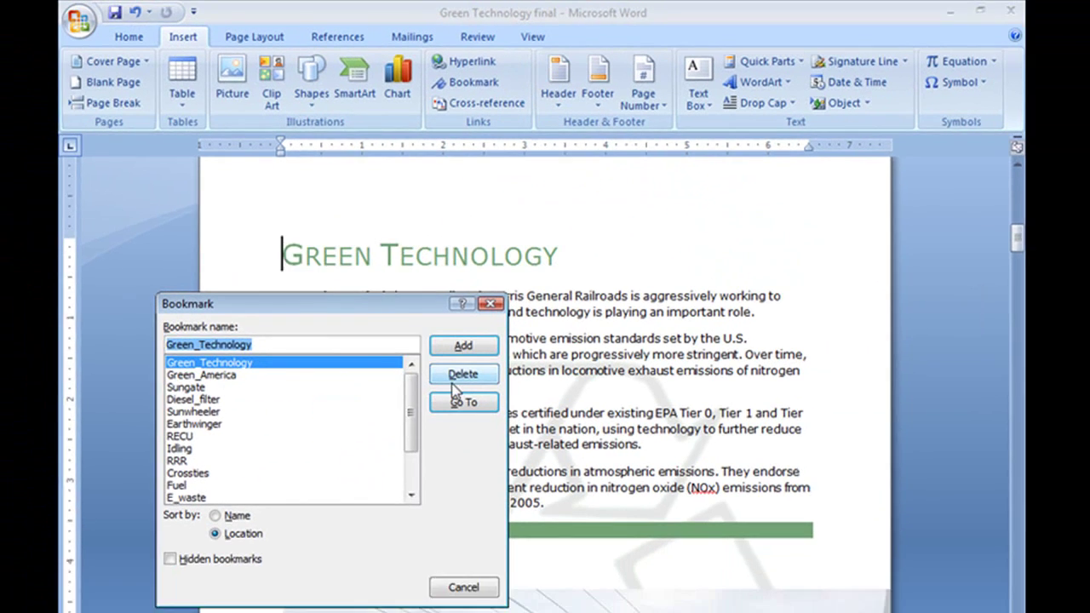
click(459, 372)
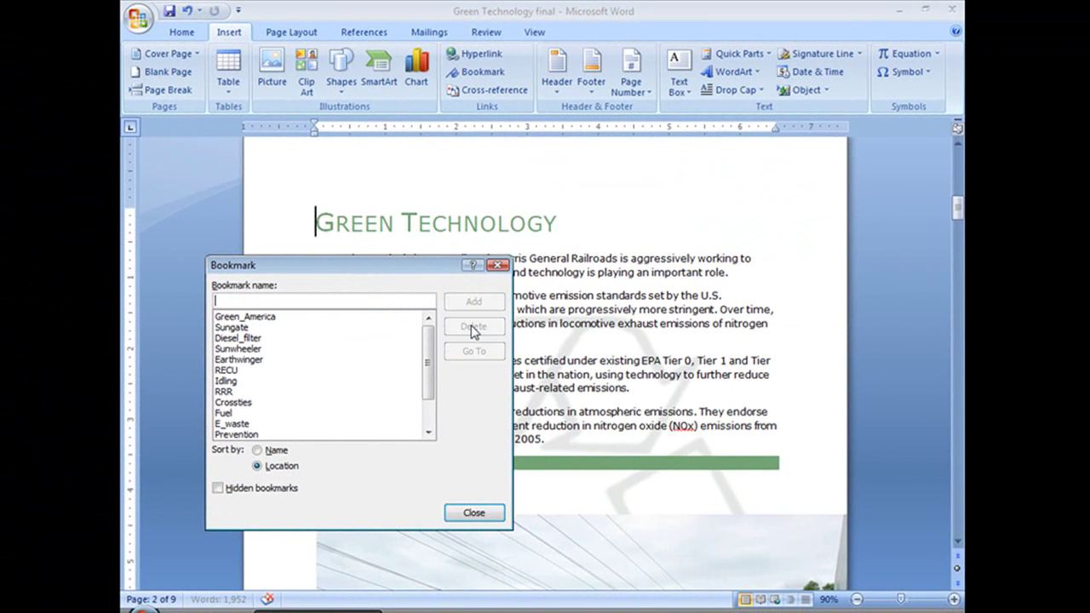
click(474, 513)
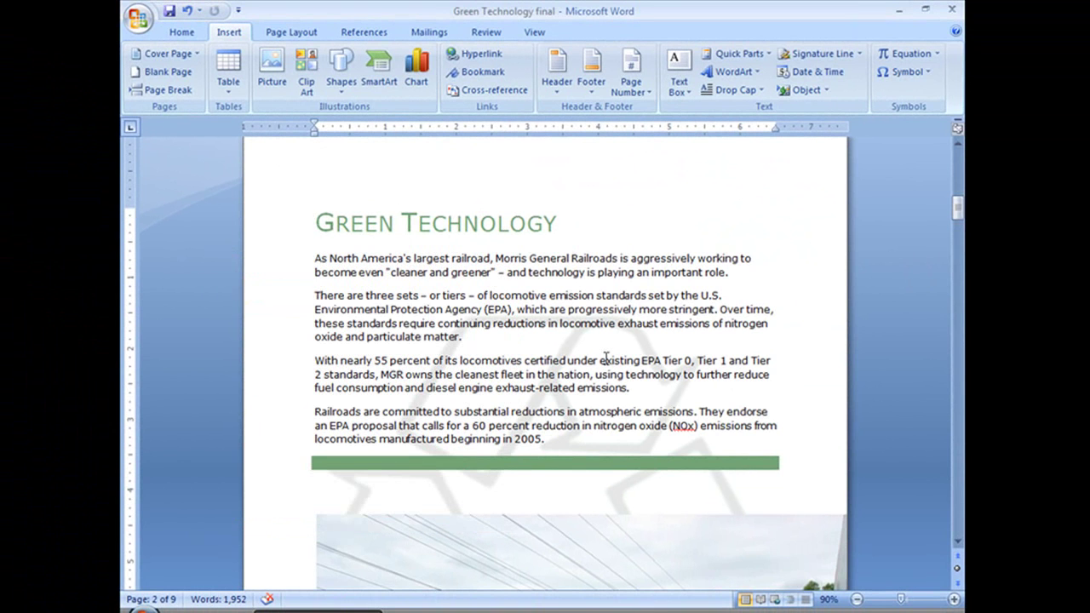